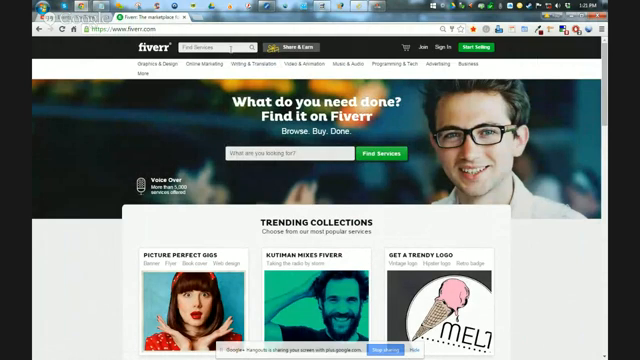
Step: Search Fiverr for "logo design" and load the matching gig results
left_click(268, 154)
type("logo de")
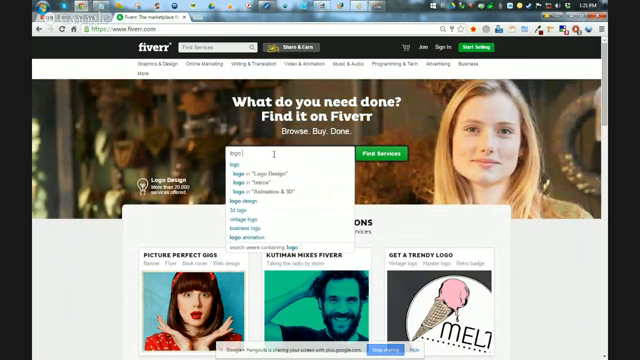
type("sign")
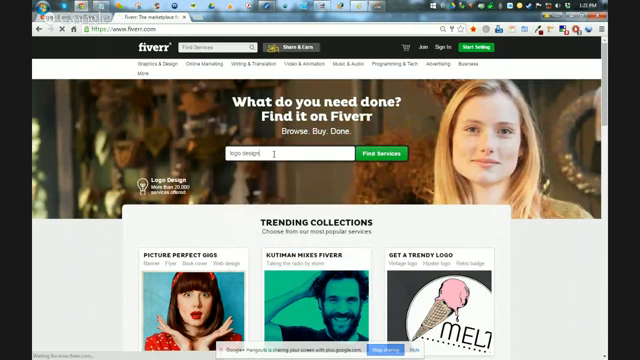
key("Return")
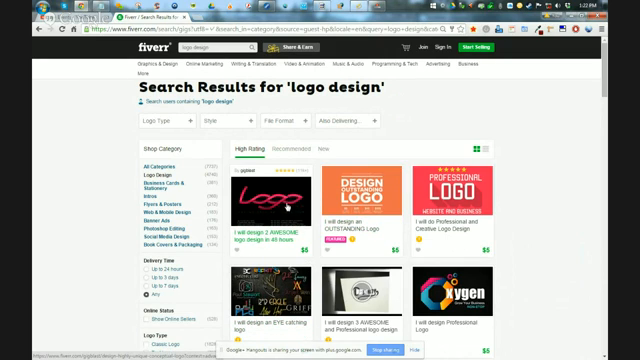
Step: Open the top-rated $5 logo gig and highlight its description, including the 2 modifications phrase
left_click(290, 207)
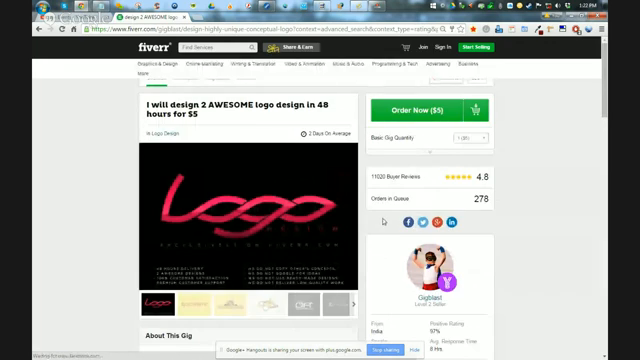
scroll(383, 221, "down", 1)
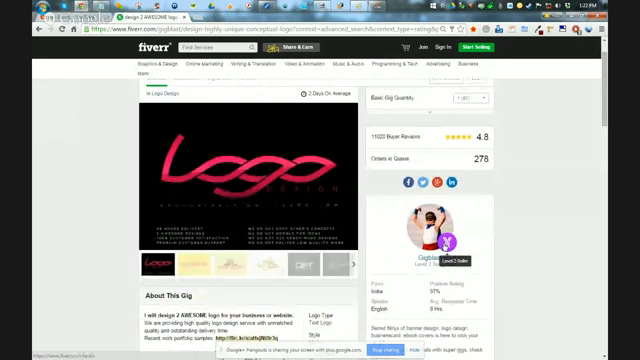
scroll(386, 270, "down", 1)
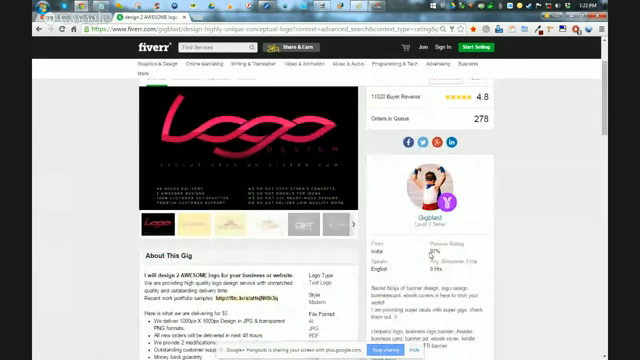
scroll(436, 252, "down", 1)
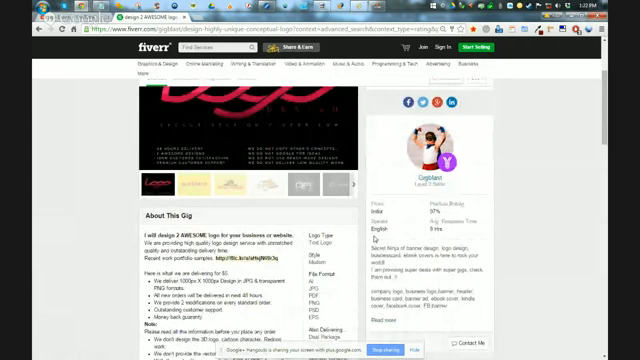
scroll(72, 134, "down", 1)
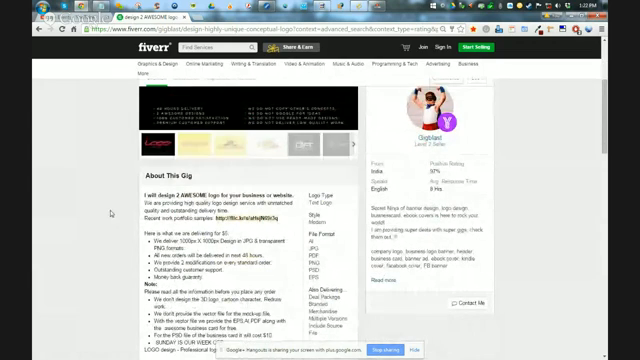
scroll(125, 260, "down", 1)
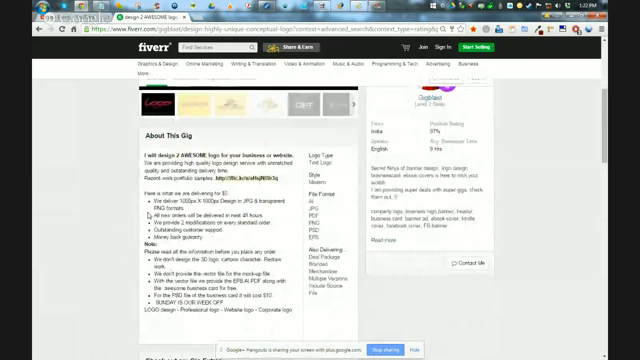
mouse_move(143, 158)
left_mouse_down()
mouse_move(232, 261)
mouse_move(289, 308)
left_mouse_up()
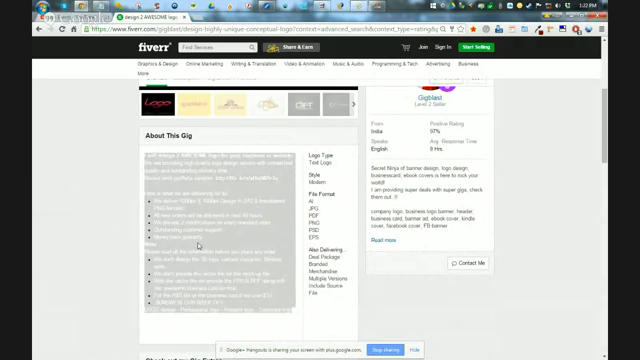
left_click(198, 245)
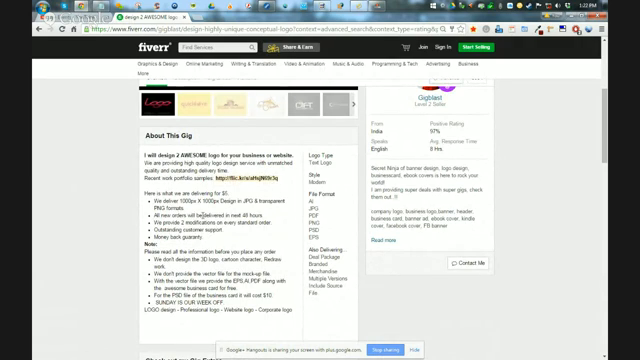
scroll(250, 220, "down", 3)
scroll(250, 220, "down", 3)
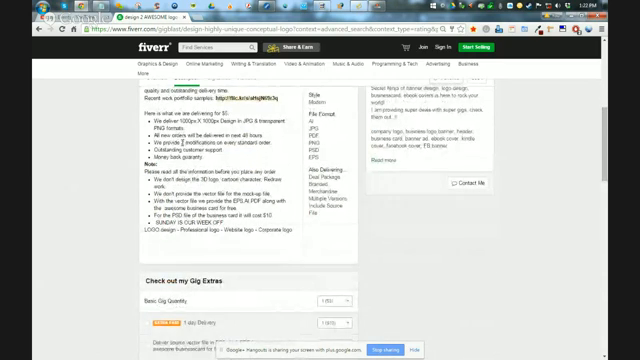
left_click_drag(182, 143, 217, 143)
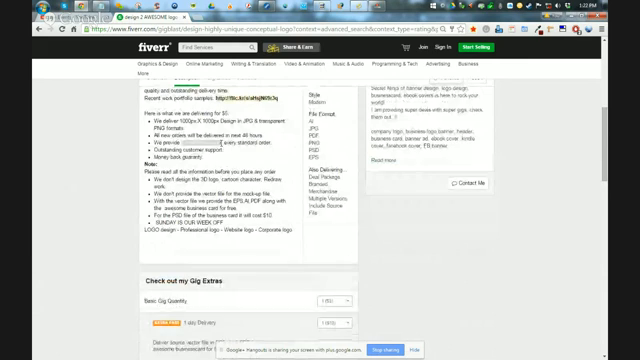
scroll(90, 175, "up", 3)
scroll(90, 175, "up", 3)
scroll(90, 175, "up", 3)
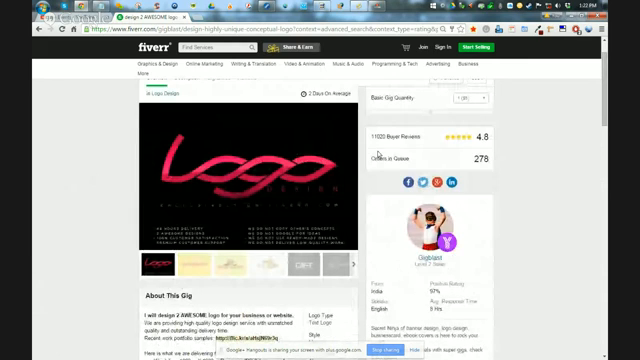
scroll(378, 153, "up", 2)
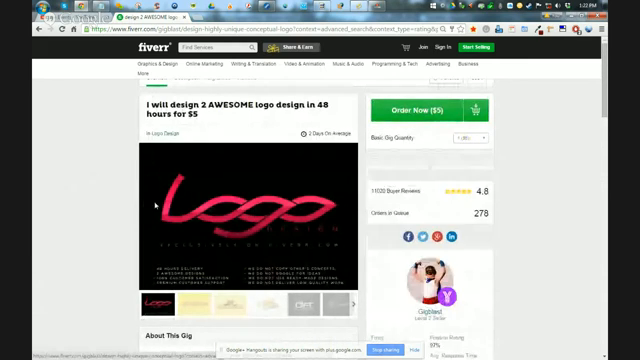
scroll(155, 205, "down", 3)
scroll(97, 240, "up", 3)
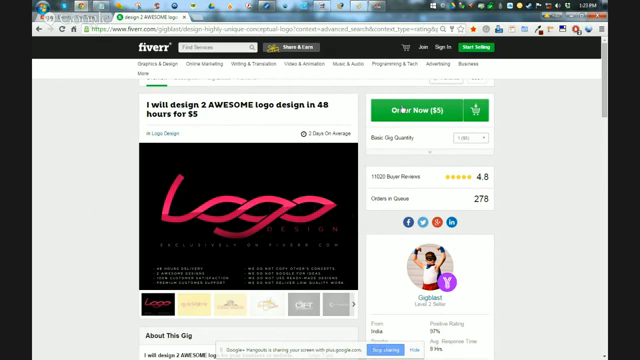
Step: Expand the gig's optional extras with prices, such as 1-day delivery and source vector files
left_click(430, 150)
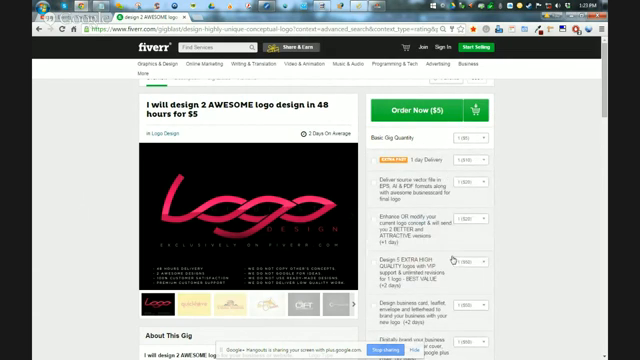
scroll(131, 178, "down", 5)
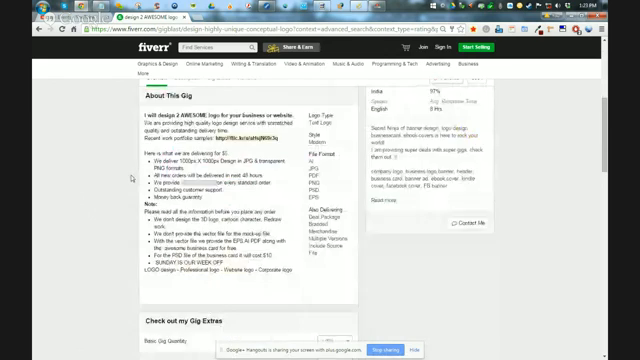
scroll(131, 178, "down", 4)
scroll(120, 190, "down", 3)
scroll(120, 190, "down", 1)
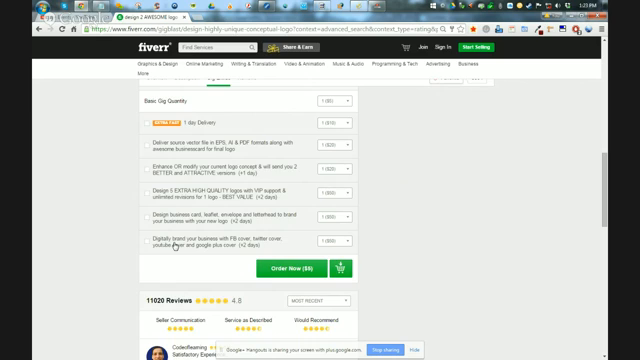
scroll(85, 224, "up", 3)
scroll(87, 217, "up", 3)
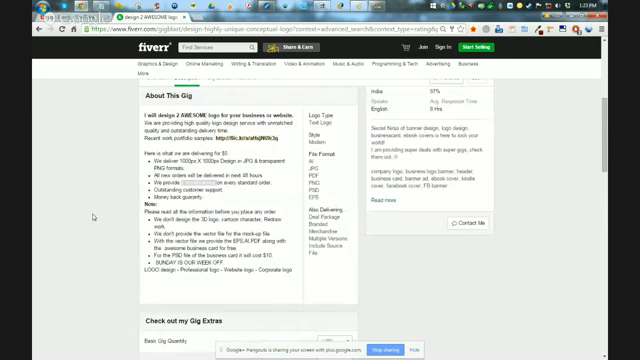
scroll(87, 217, "up", 3)
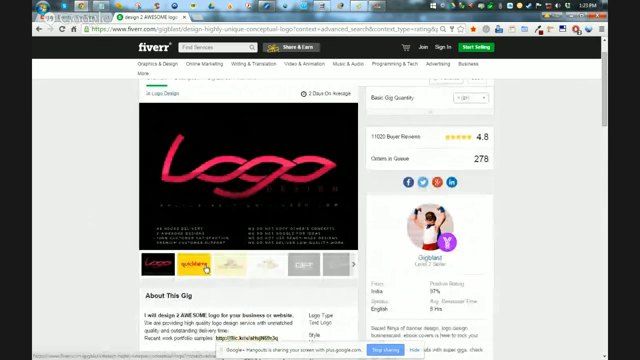
mouse_move(266, 264)
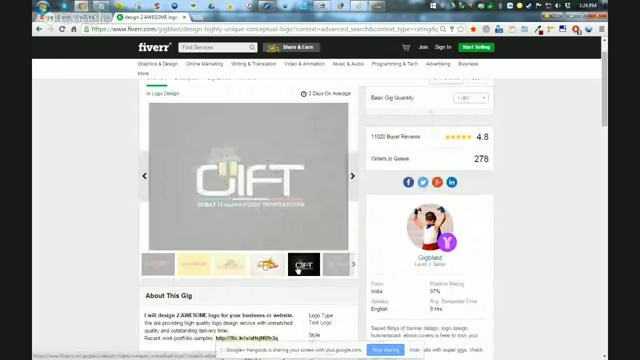
mouse_move(304, 263)
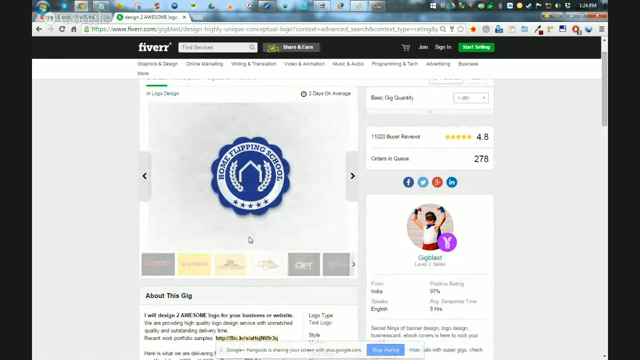
mouse_move(248, 180)
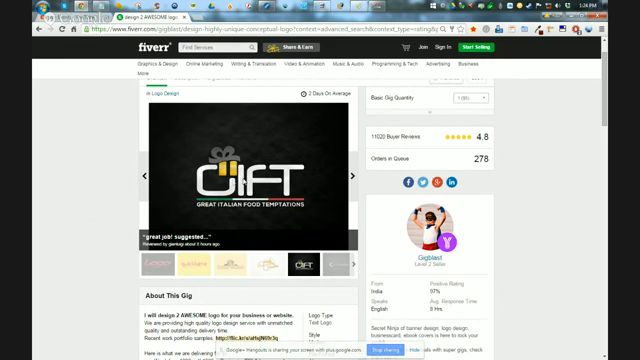
Step: Show the ANIMA HOUSE logo sample in the gig's portfolio slideshow
left_click(339, 264)
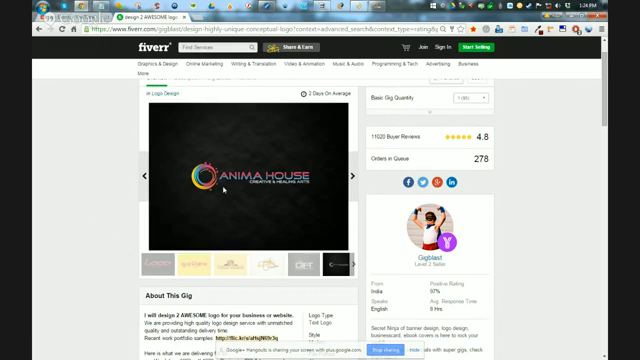
scroll(70, 156, "up", 1)
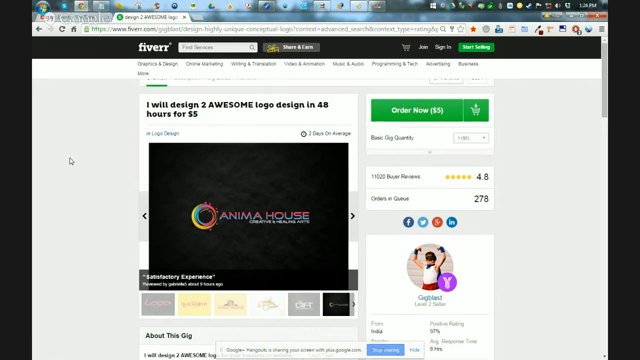